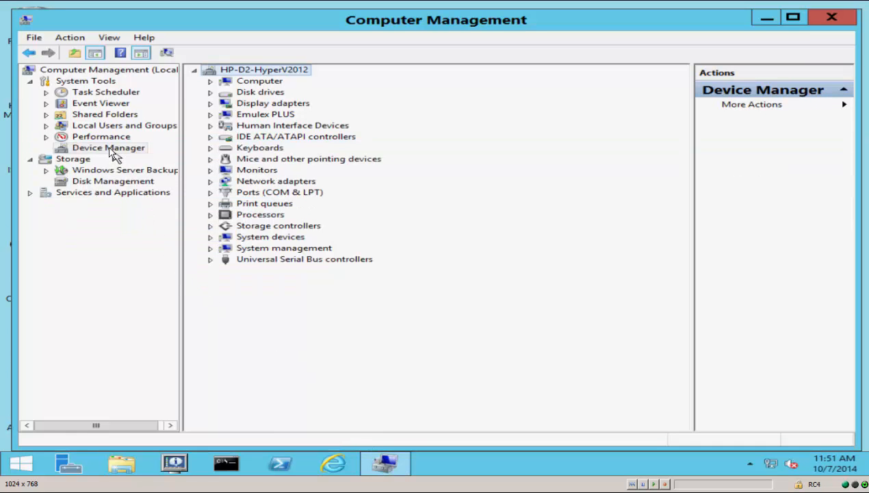
Step: Examine the server's network adapters and storage controllers in Device Manager
left_click(109, 151)
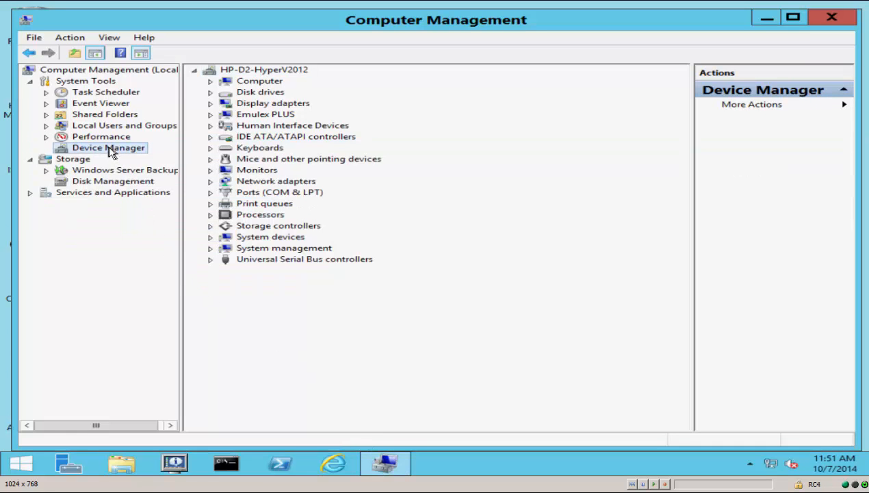
left_click(210, 181)
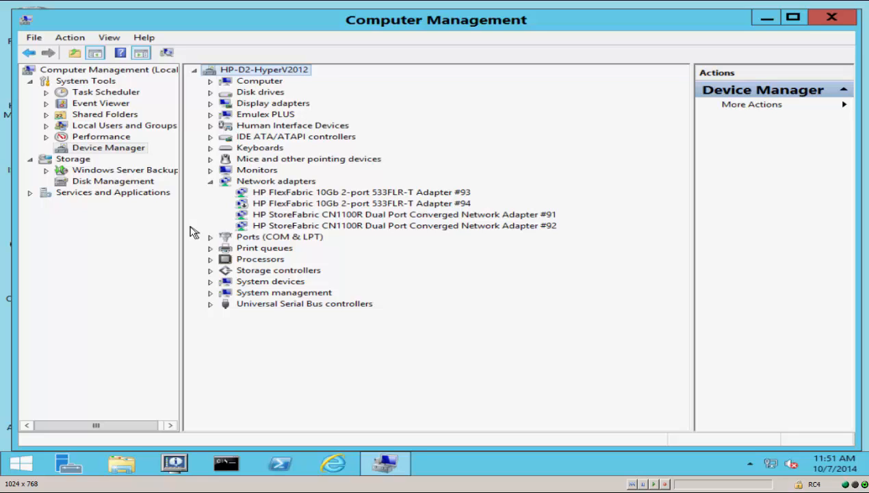
left_click(210, 271)
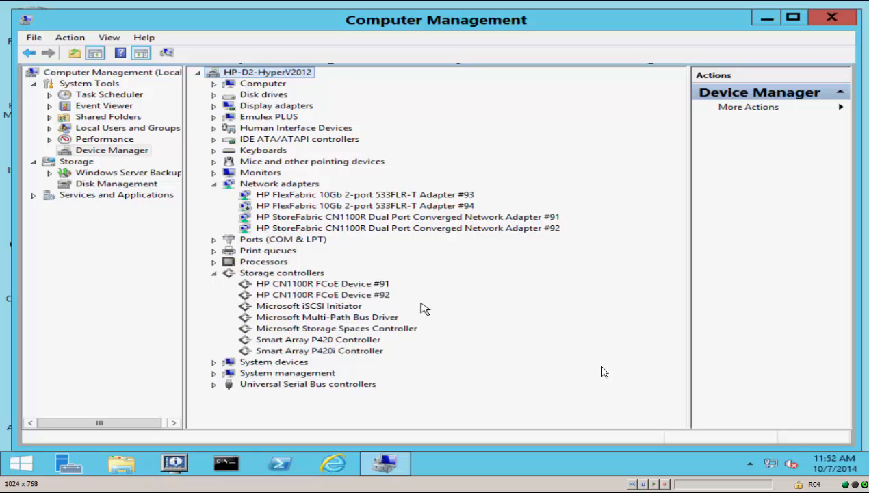
Step: Restart the server, giving Other (Unplanned) as the reason
mouse_move(866, 468)
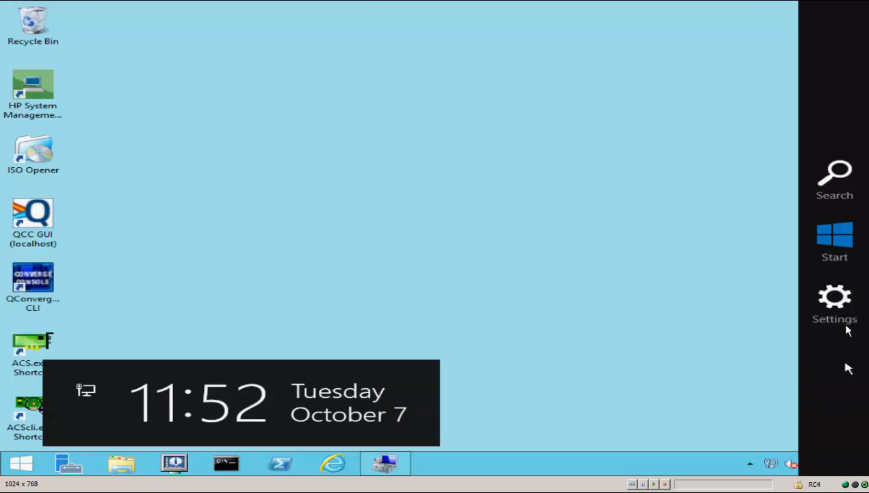
left_click(847, 327)
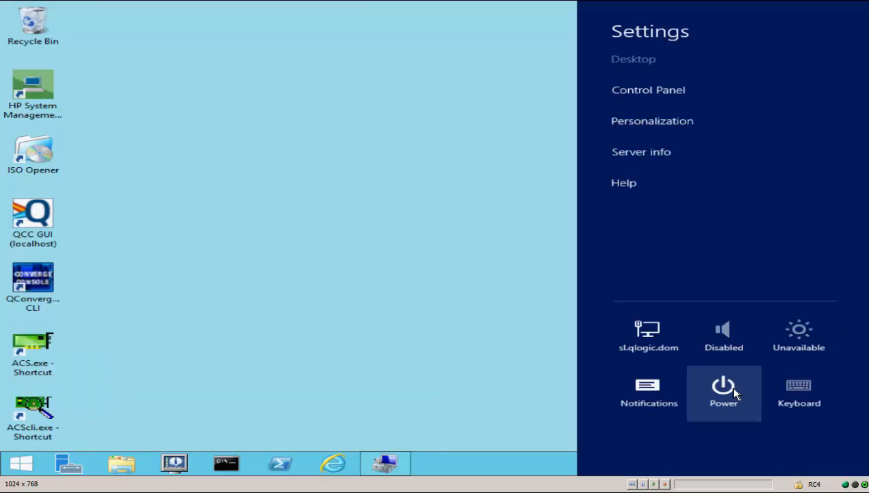
left_click(725, 386)
left_click(711, 350)
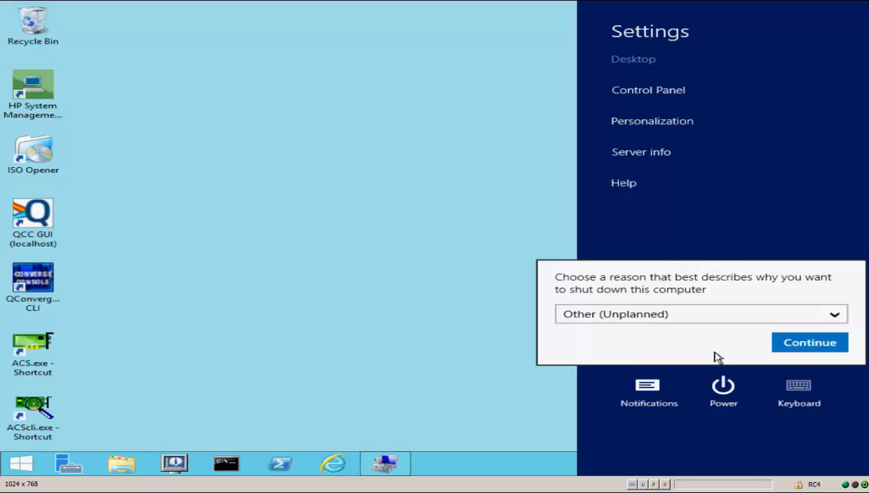
left_click(786, 342)
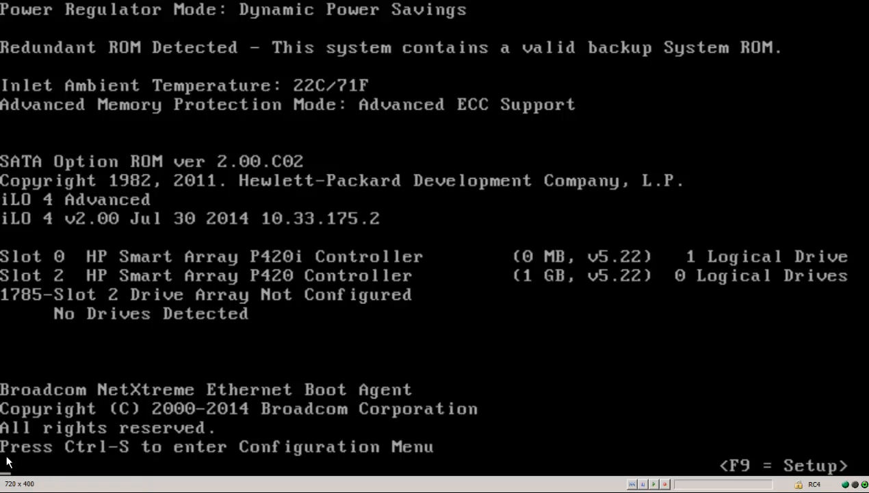
Step: Enter the Broadcom configuration utility during boot and set the Multi-Function Mode of device 27:00:00 to NPAR1.5
key("ctrl+s")
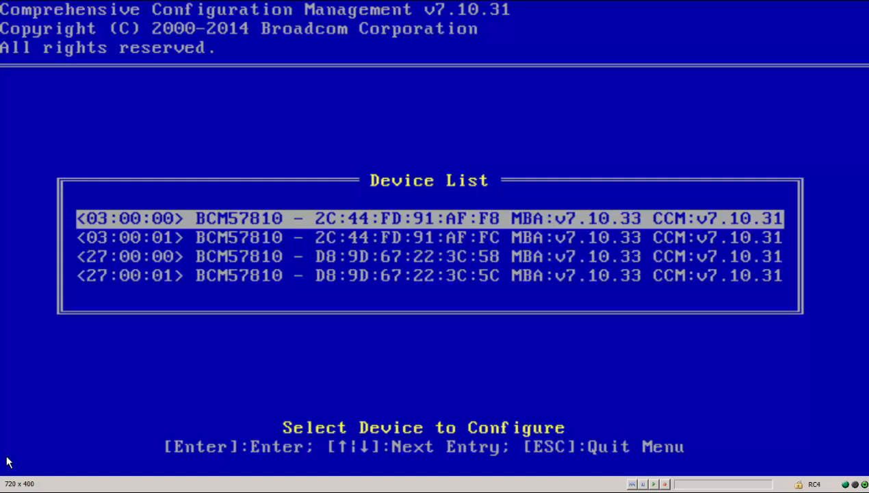
key("Down")
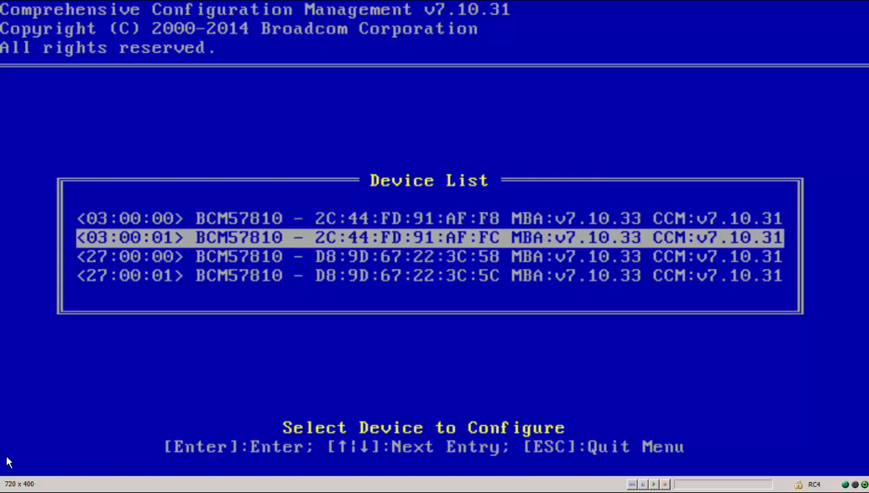
key("Down")
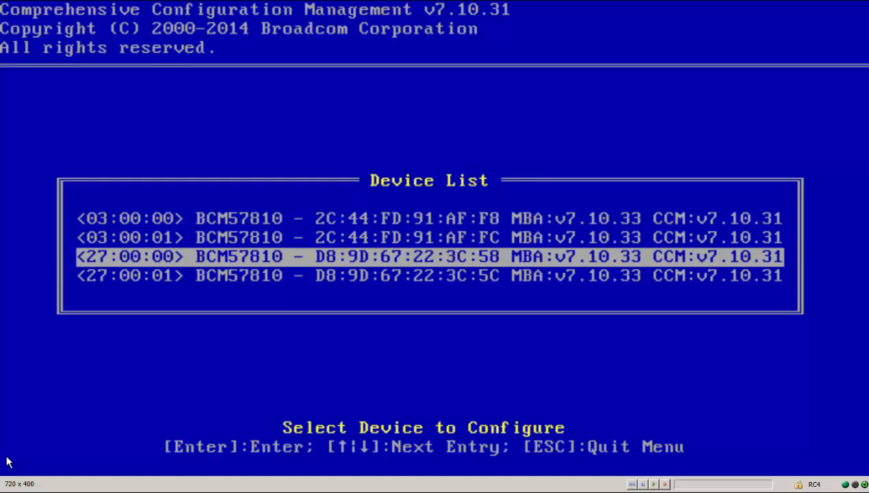
key("Return")
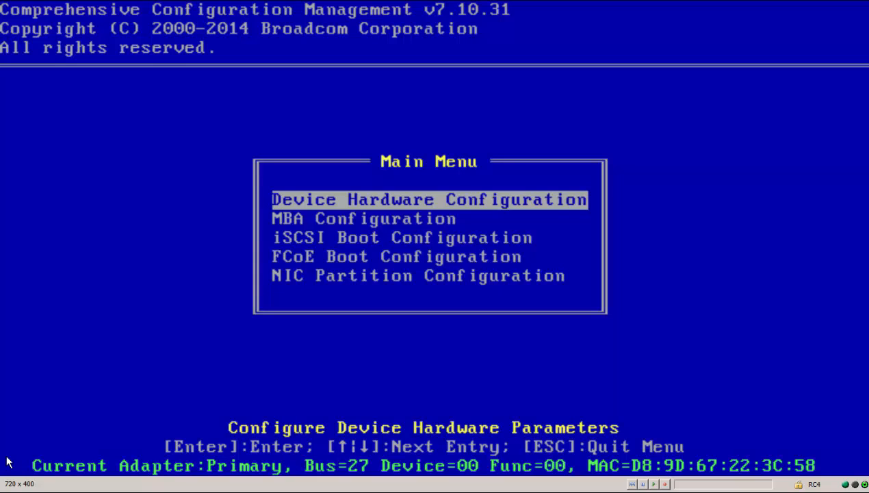
key("Return")
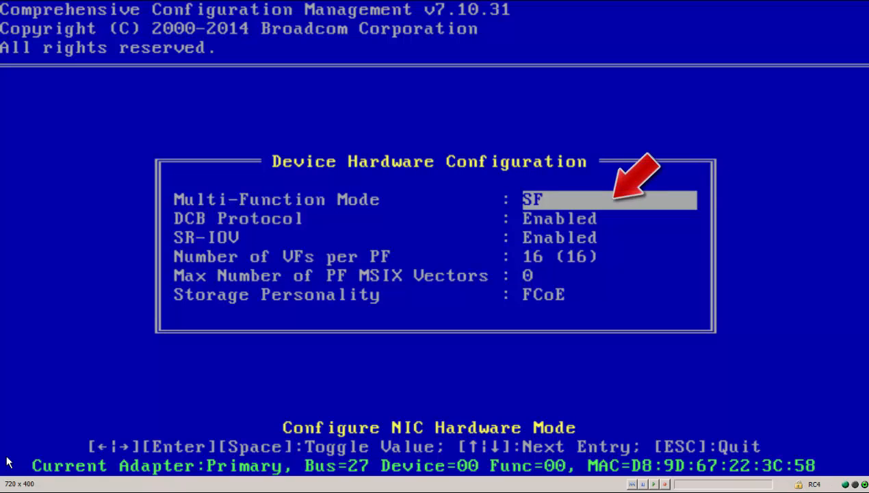
key("Return")
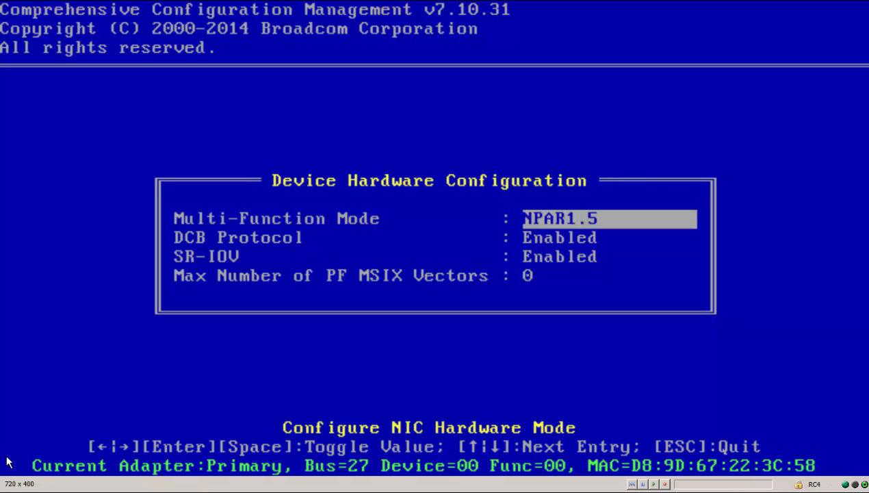
key("Escape")
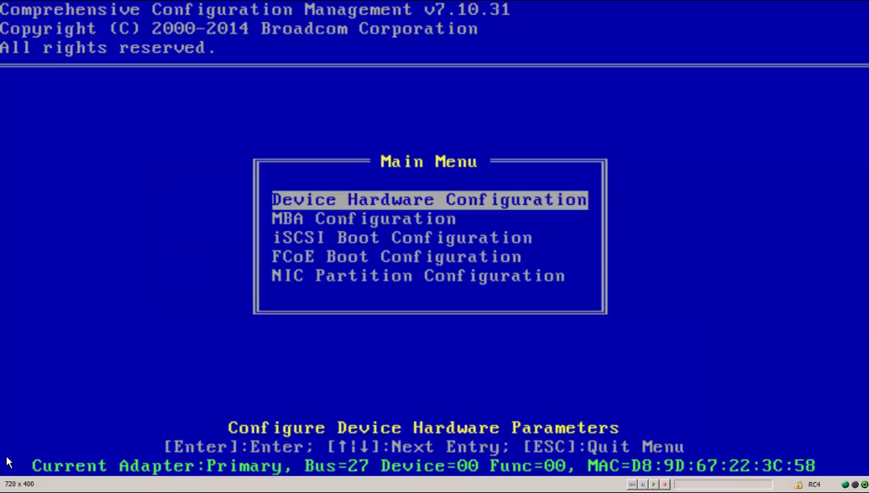
Step: Review the Personality, Bandwidth Weight and Maximum Bandwidth of partition PF#0 in the NIC Partition Configuration
key("Down")
key("Down")
key("Down")
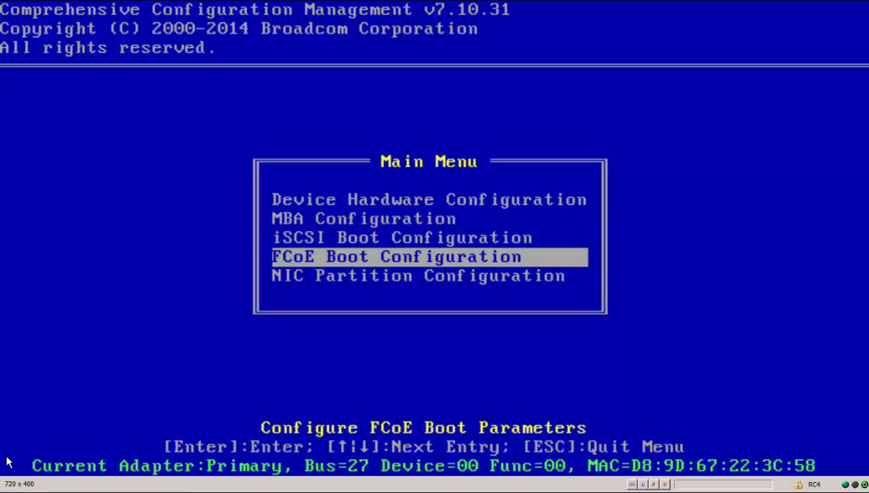
key("Down")
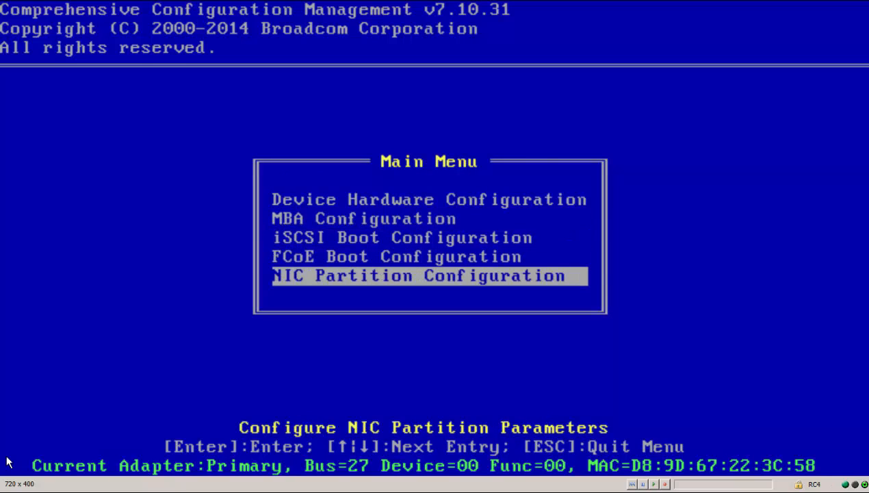
key("Return")
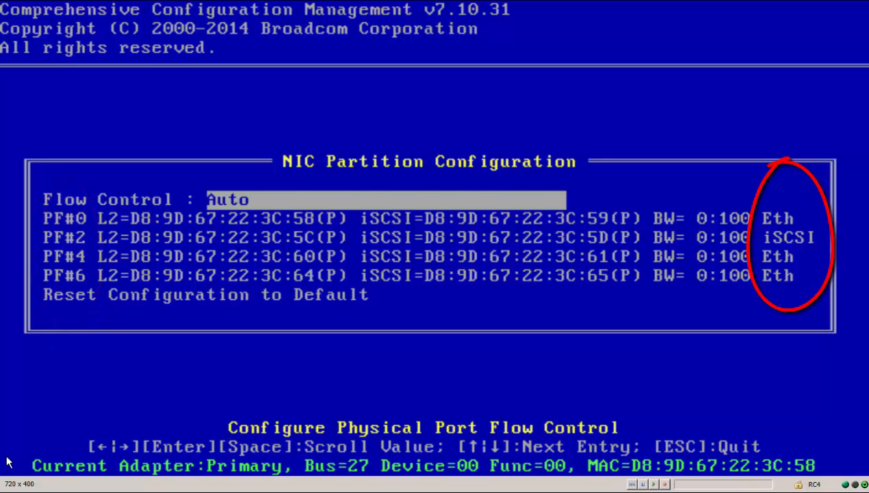
key("Down")
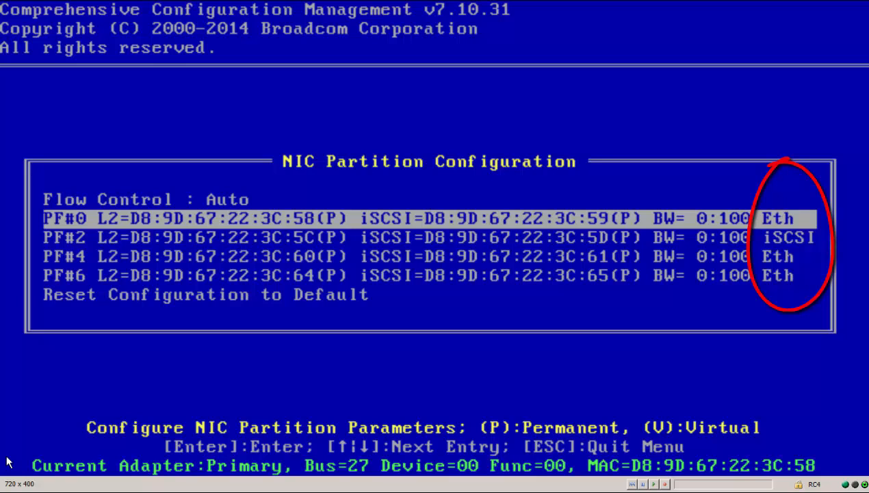
key("Return")
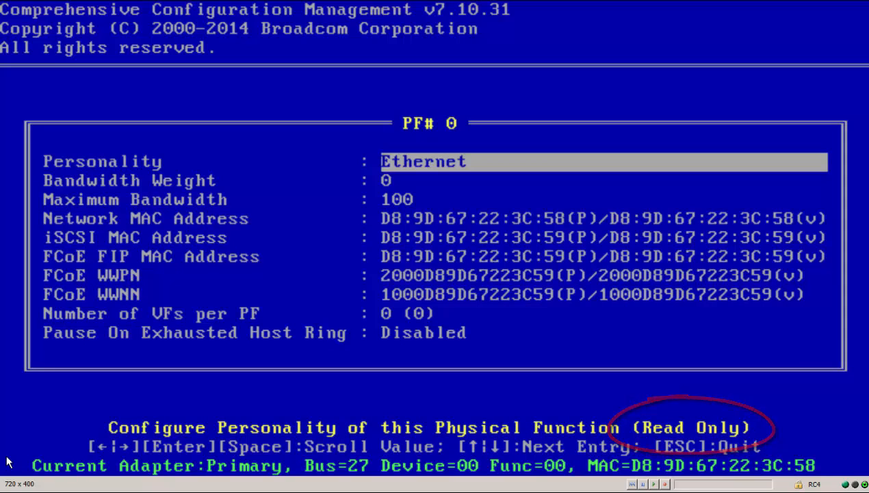
key("Down")
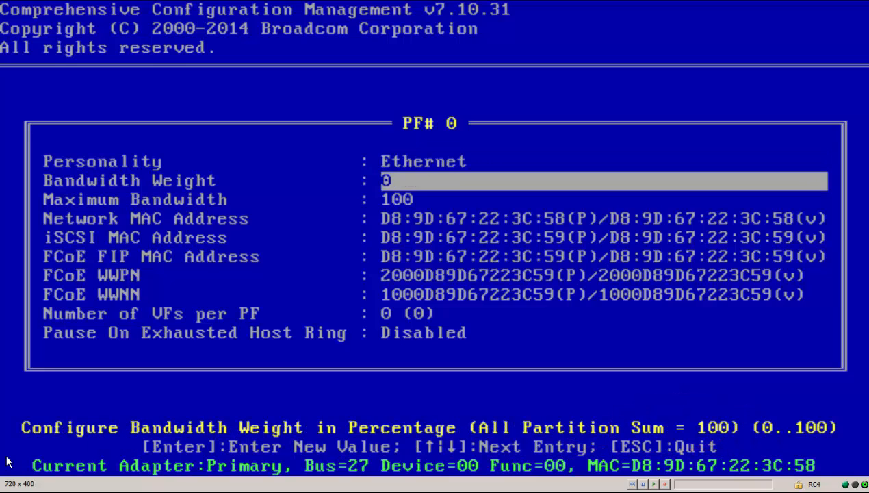
key("Down")
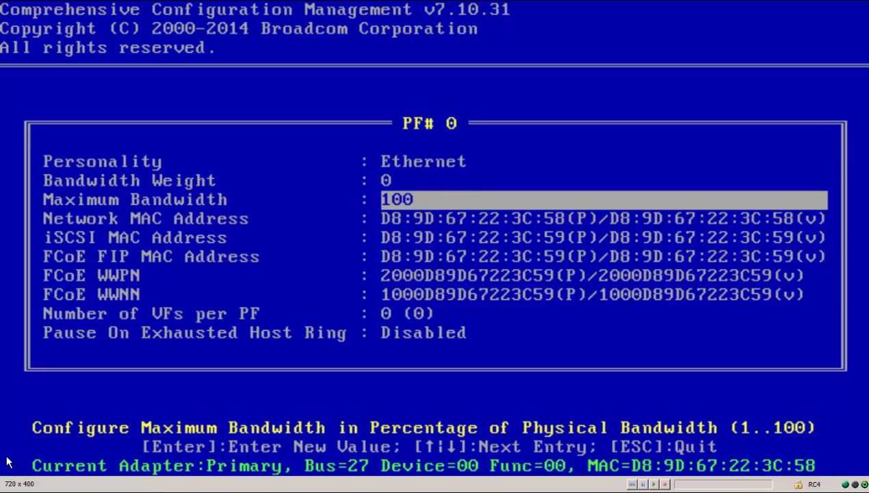
key("Up")
key("Up")
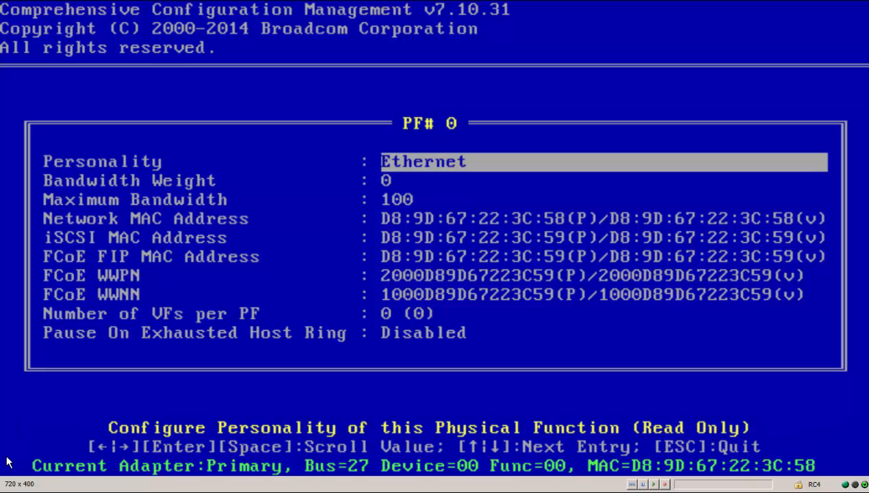
key("Escape")
Step: Set the Personality of partition PF#2 to FCoE and review its bandwidth weight and maximum bandwidth
key("Down")
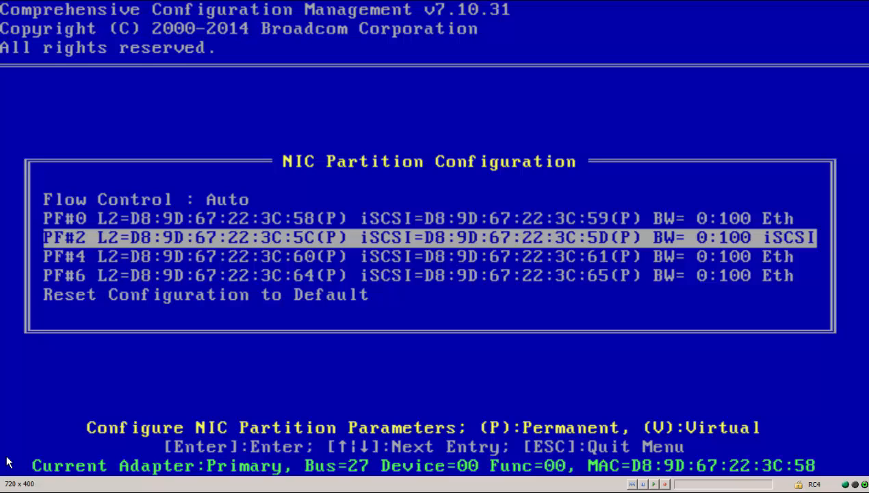
key("Return")
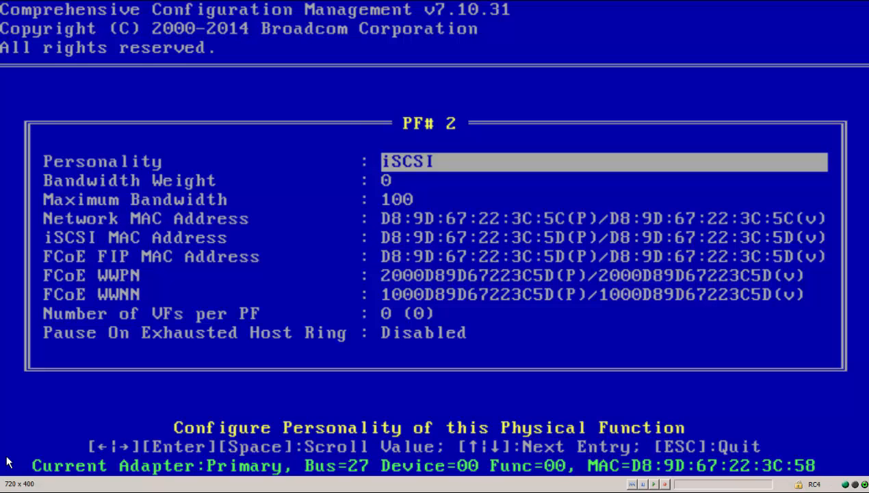
key("space")
key("Down")
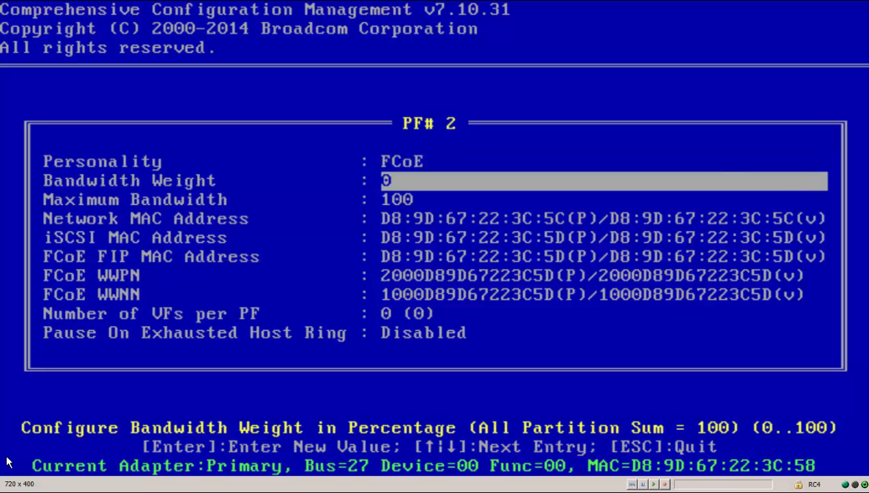
key("Down")
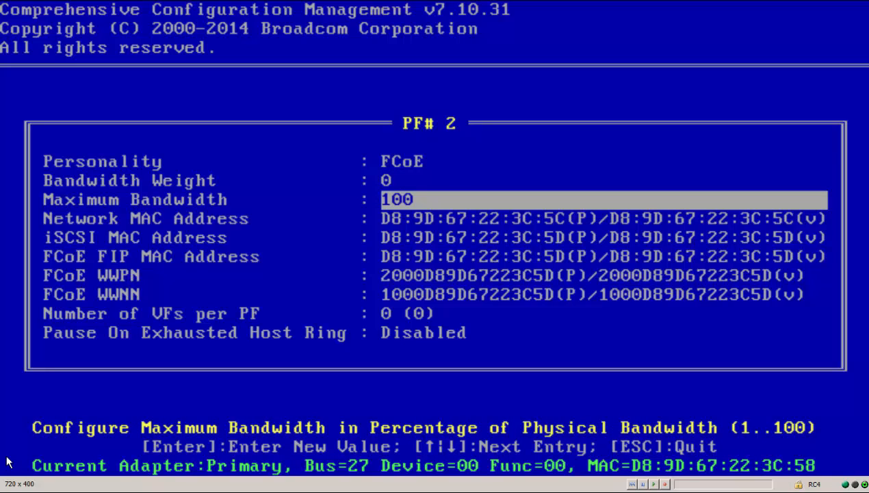
key("Up")
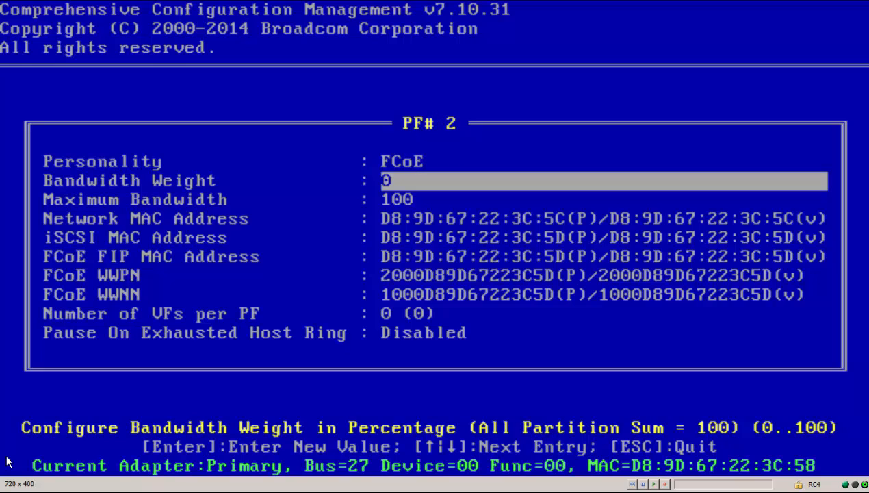
key("Down")
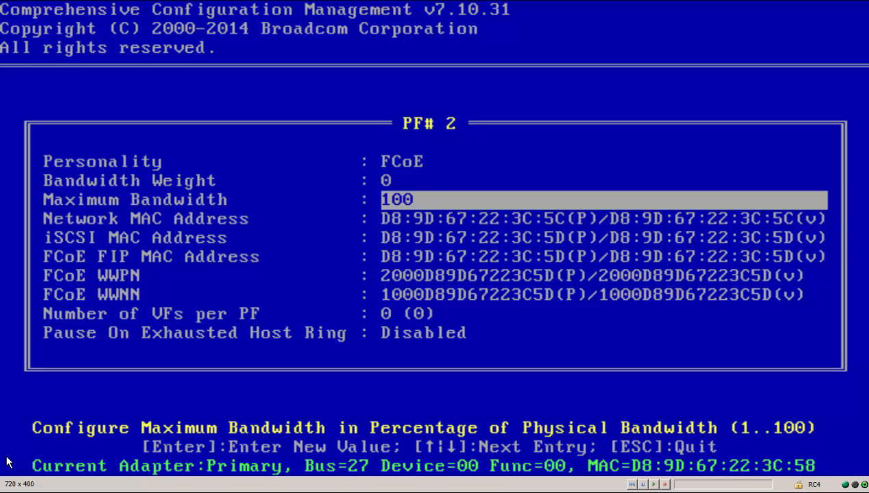
key("Escape")
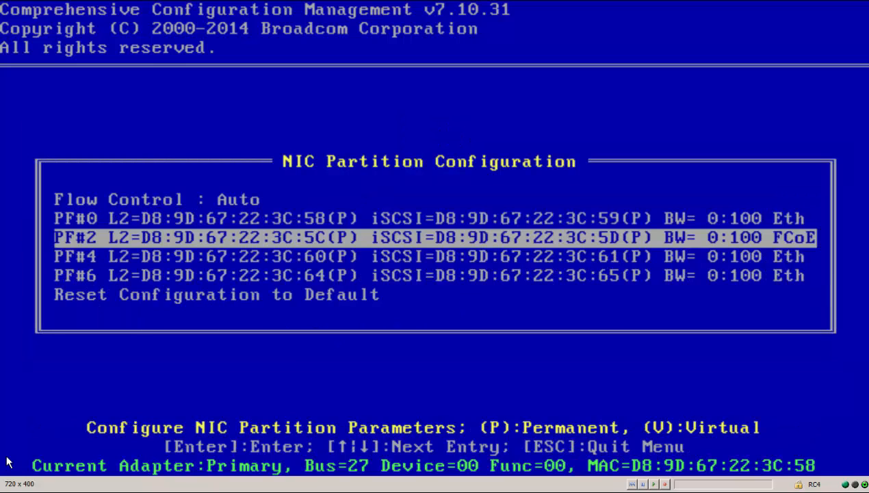
Step: Exit the configuration of device 27:00:00, saving the changes to NVRAM, and acknowledge the reboot notice
key("Escape")
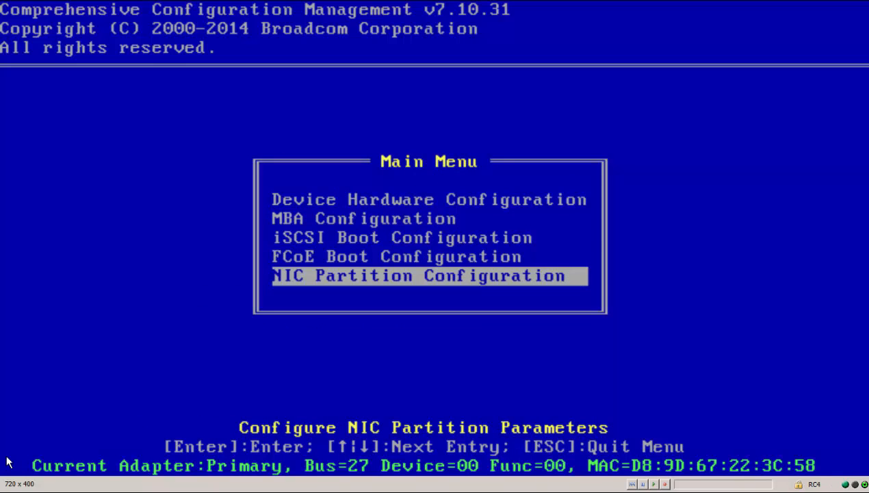
key("Escape")
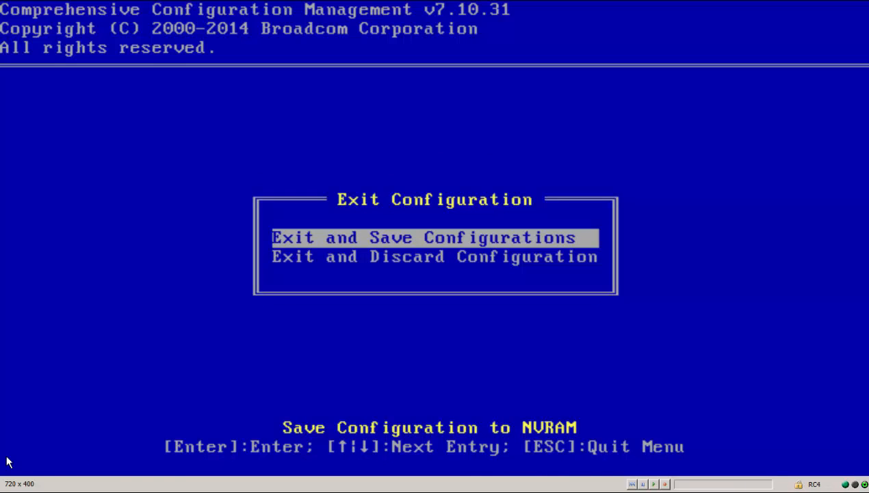
key("Return")
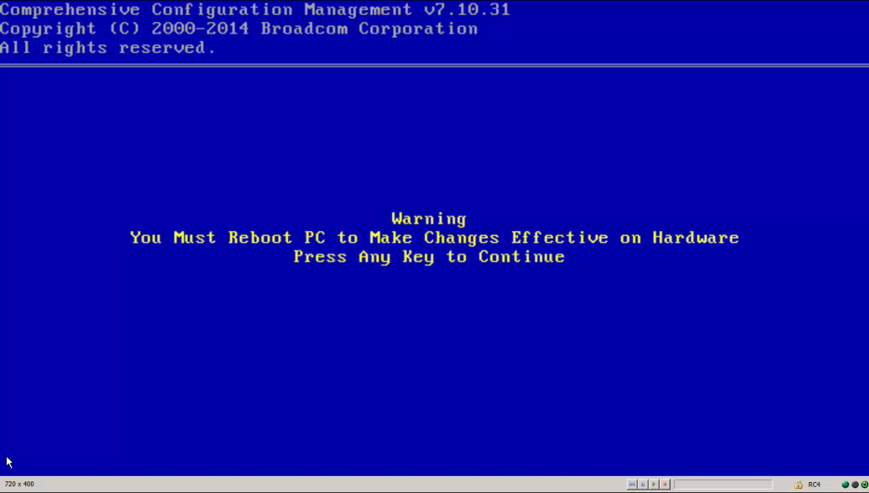
key("Return")
Step: Check the Multi-Function Mode in the Device Hardware Configuration of device 27:00:01
key("Down")
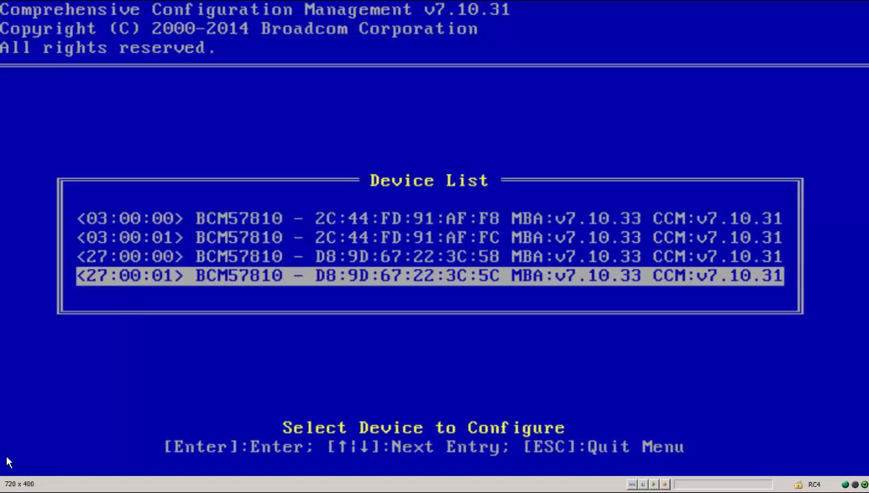
key("Return")
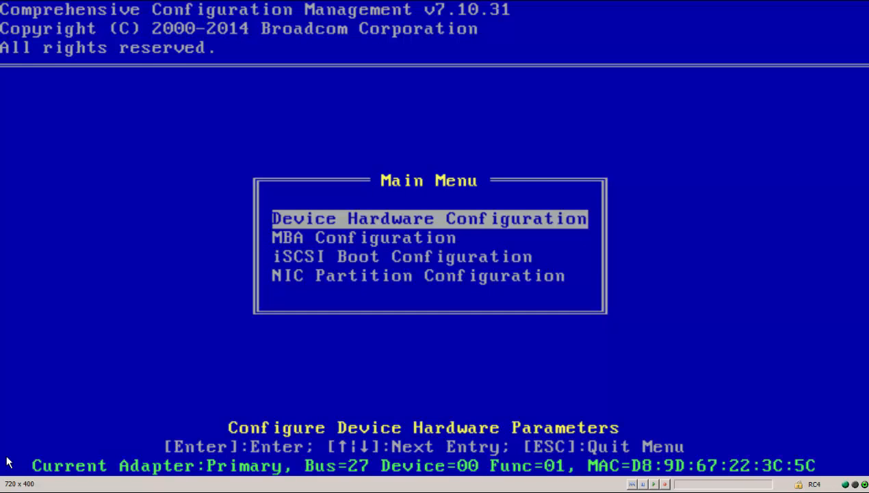
key("Return")
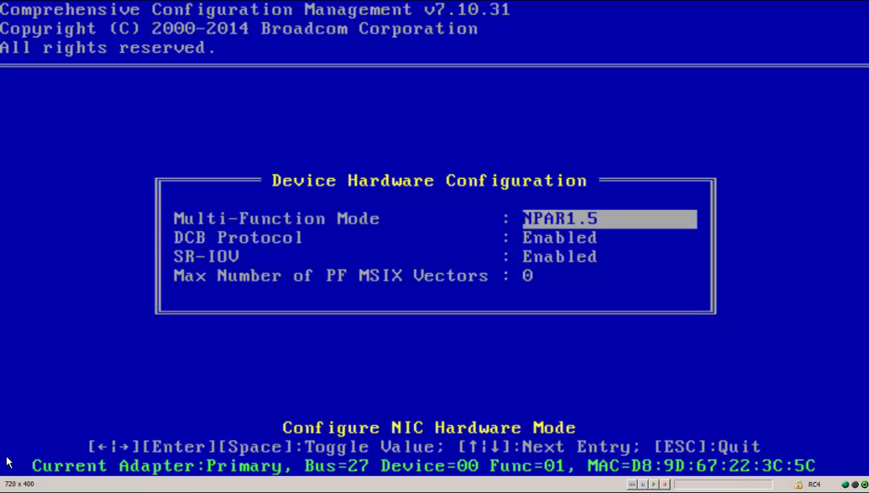
Step: Set the Personality of partition PF#3 to Ethernet in the NIC Partition Configuration of device 27:00:01
key("Escape")
key("Down")
key("Down")
key("Down")
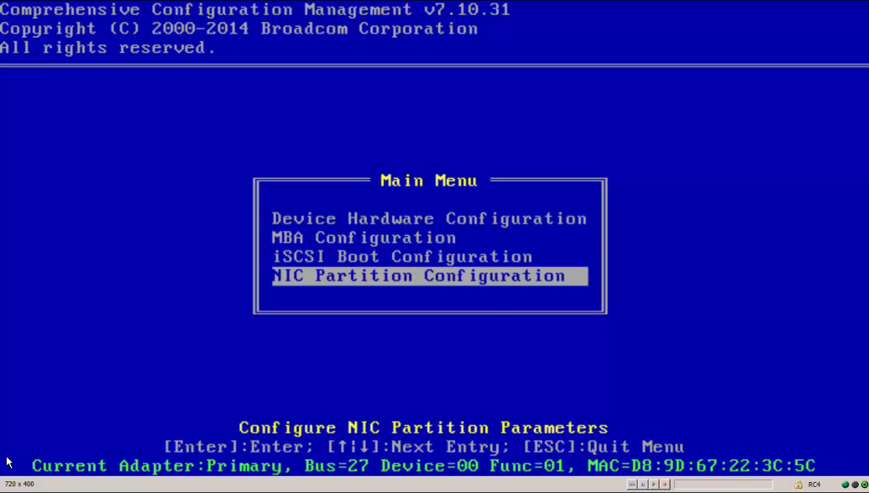
key("Return")
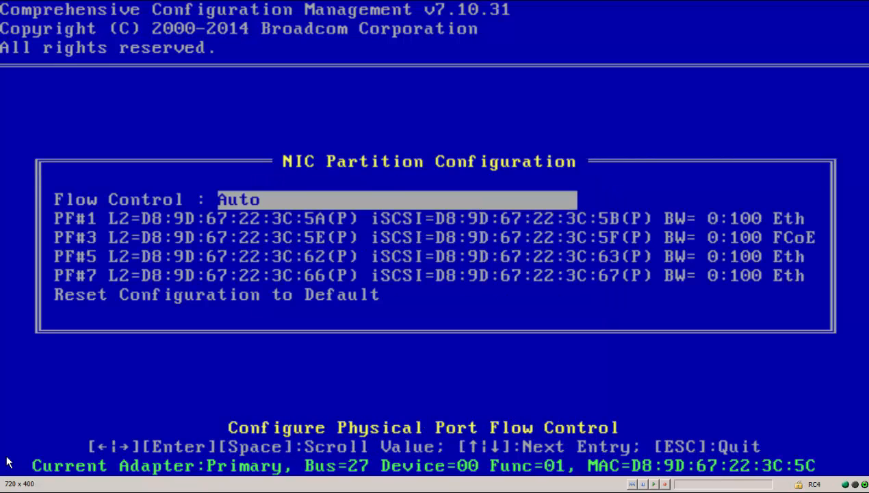
key("Down")
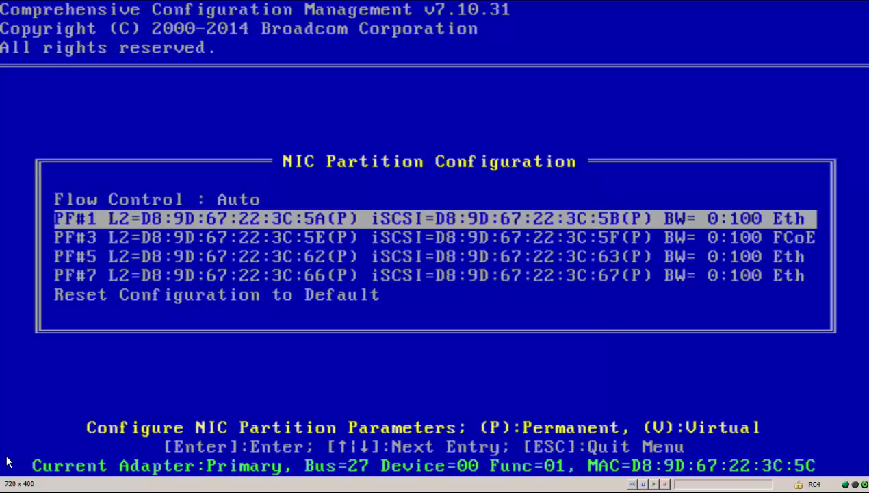
key("Down")
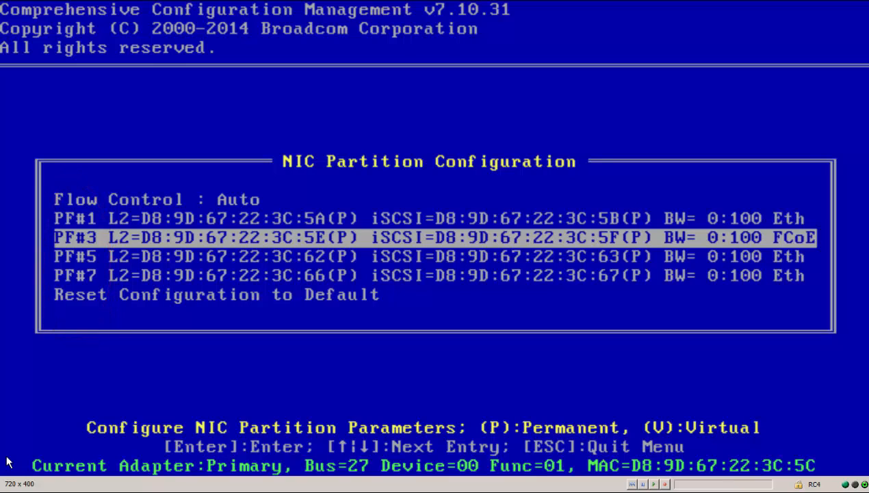
key("Return")
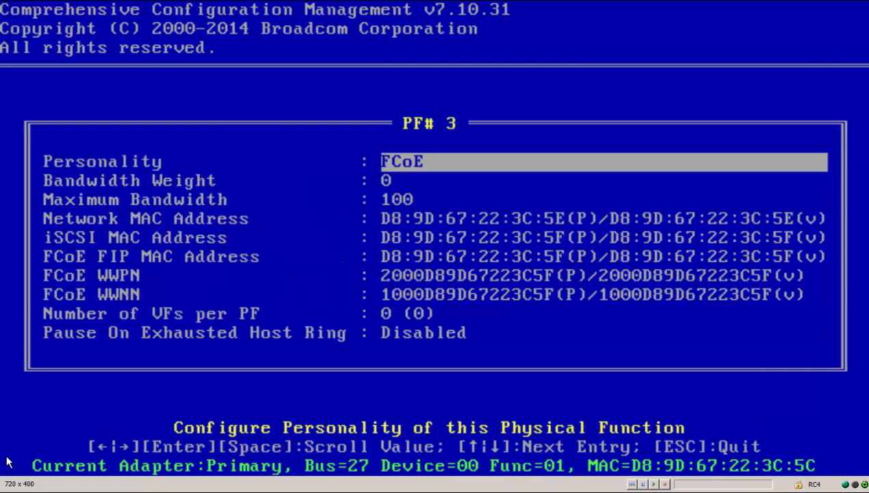
key("space")
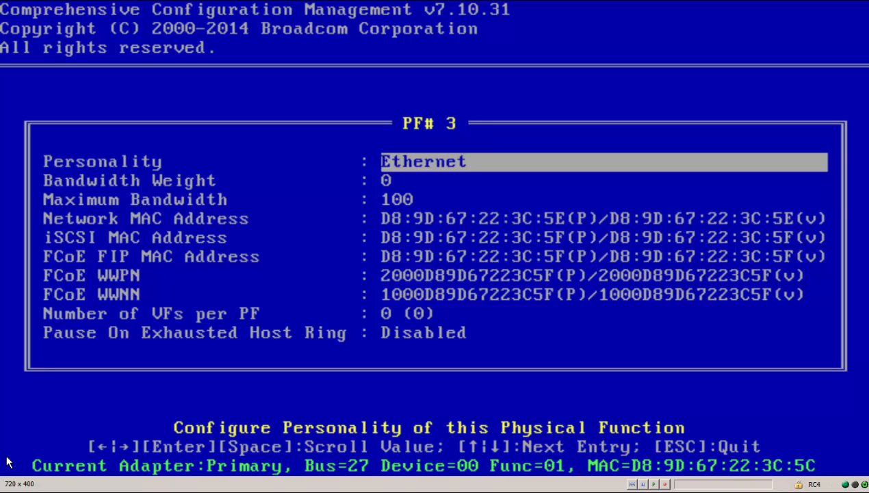
key("Escape")
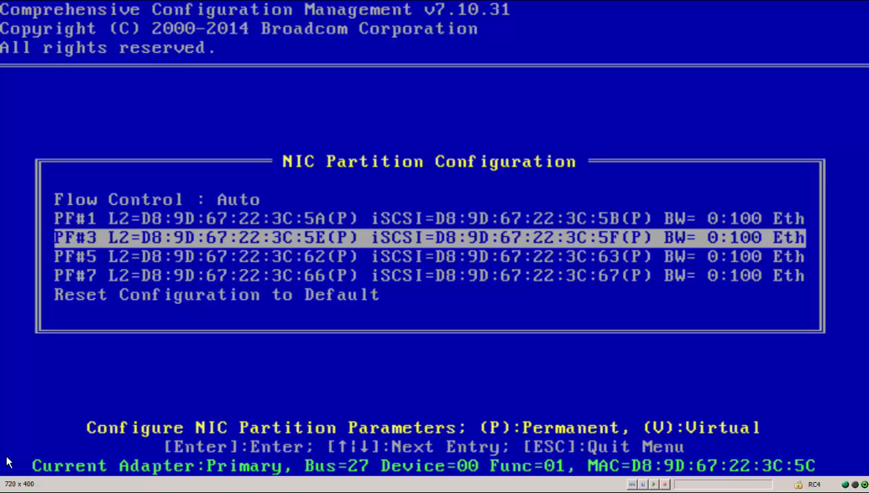
Step: Save the configuration of device 27:00:01 to NVRAM and exit the configuration utility to let the server boot into Windows
key("Escape")
key("Escape")
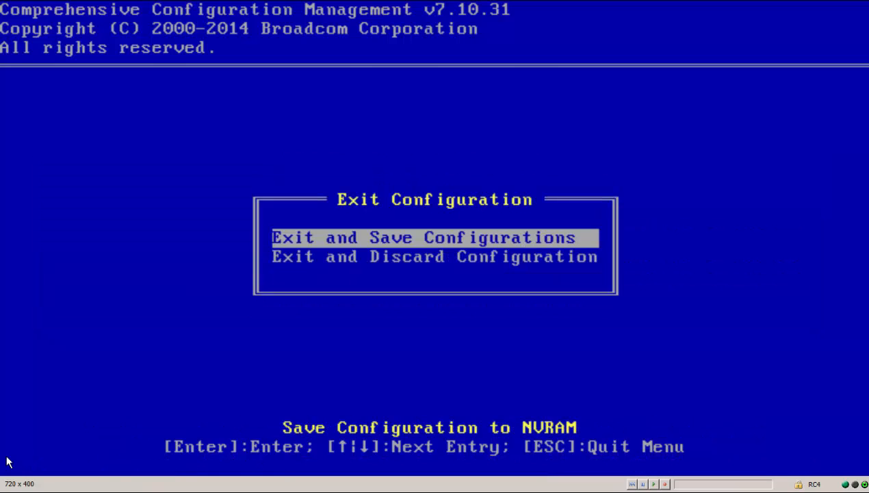
key("Return")
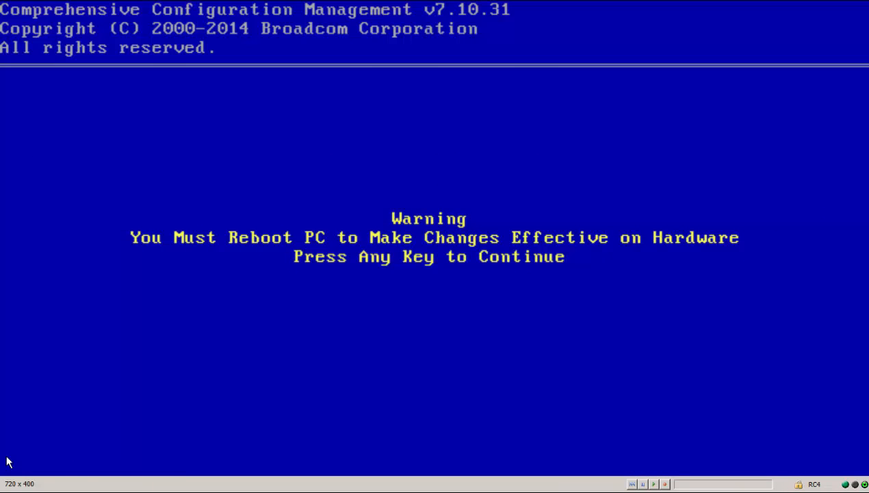
key("Return")
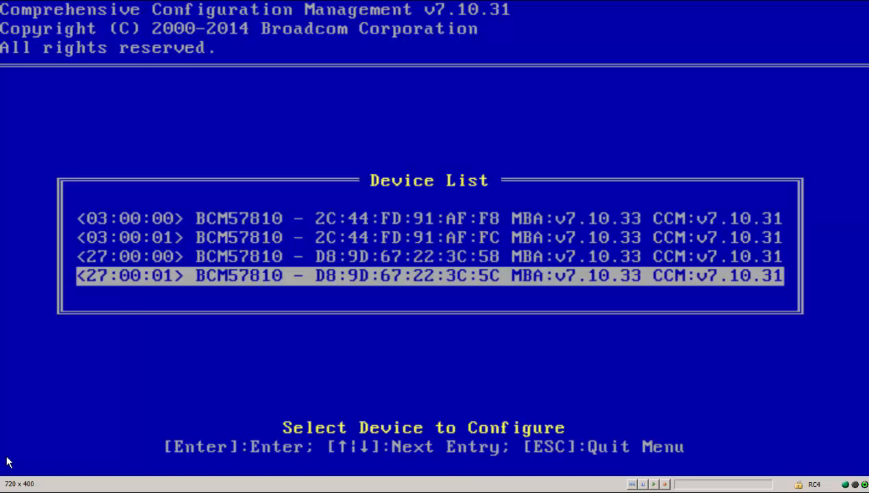
key("Escape")
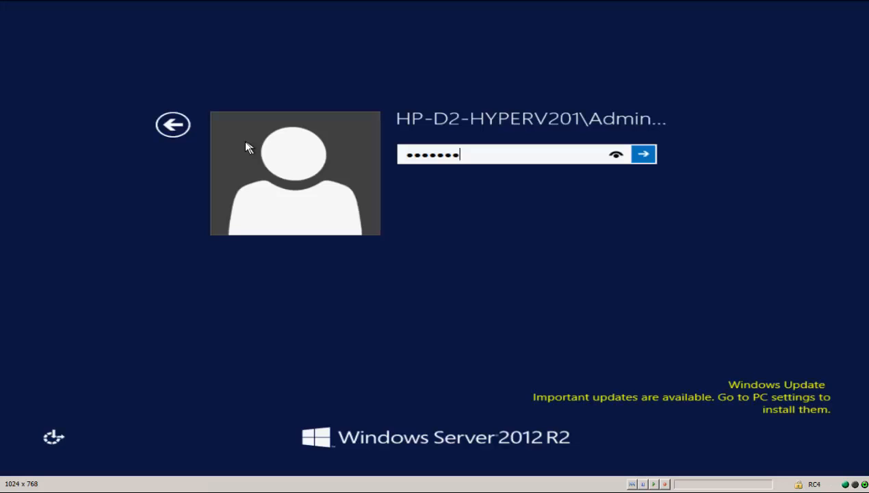
key("Return")
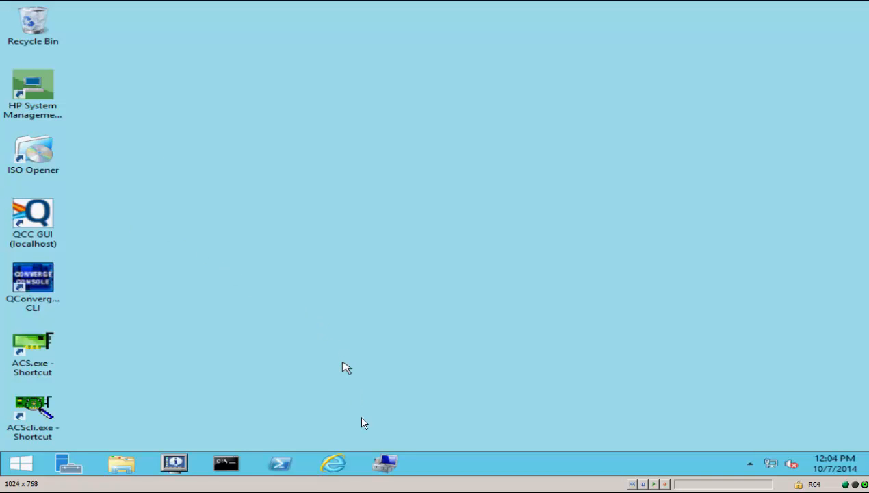
Step: Examine the network adapters and storage controllers in Device Manager within Windows Computer Management
left_click(384, 462)
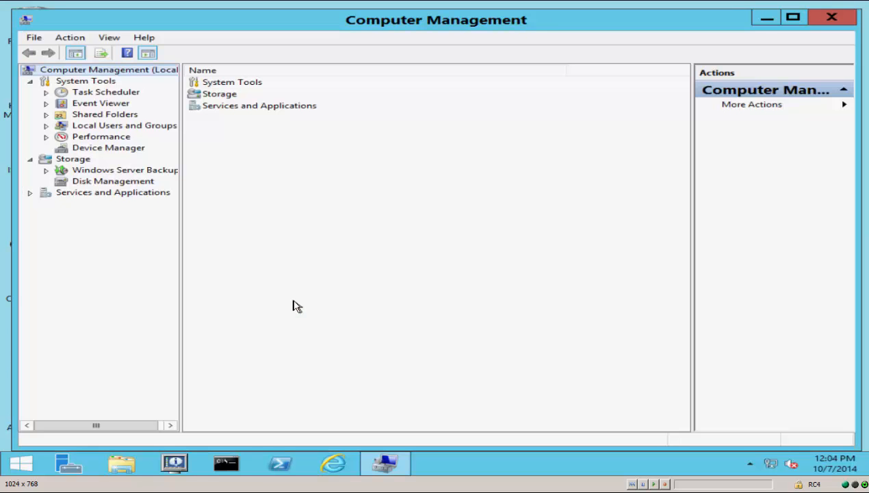
left_click(87, 149)
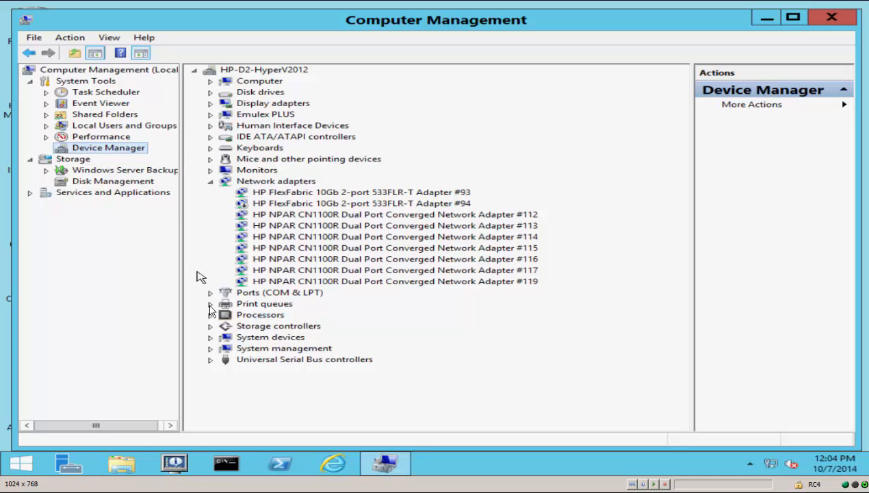
left_click(210, 327)
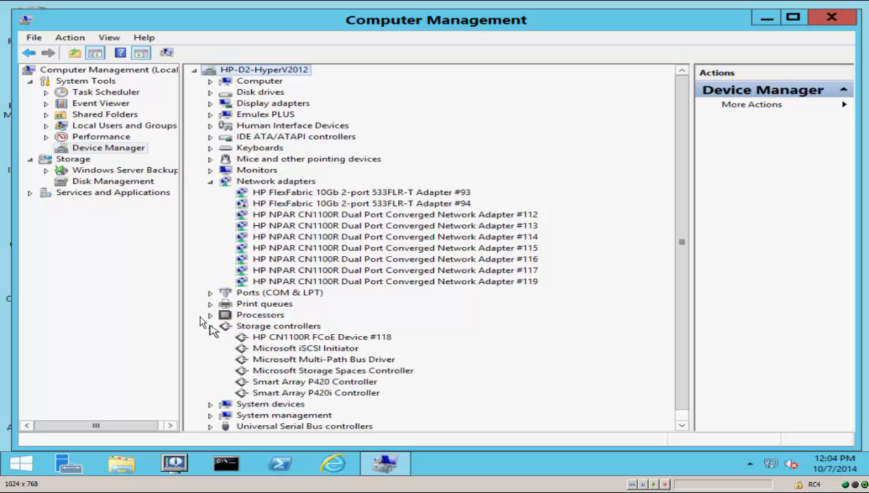